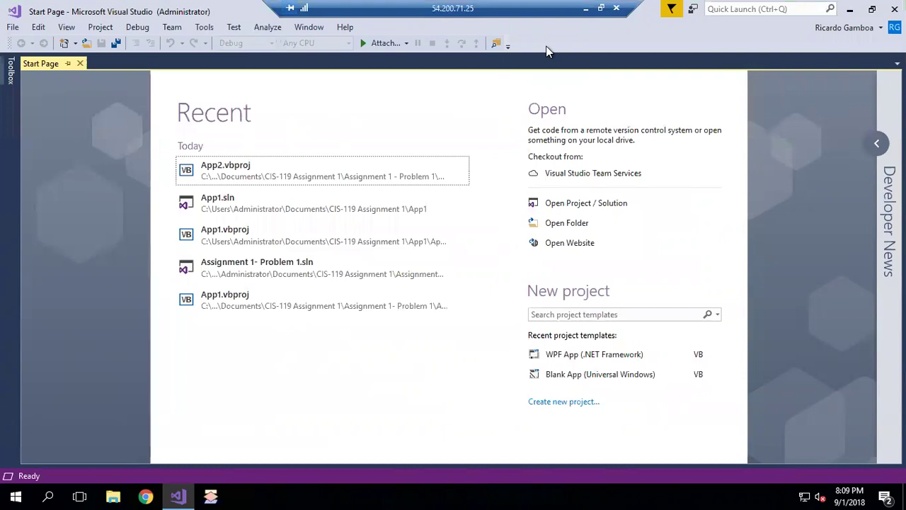
Open the Visual Studio Installer from the new project dialog, with the Visual Basic Windows Desktop templates selected.
left_click(13, 28)
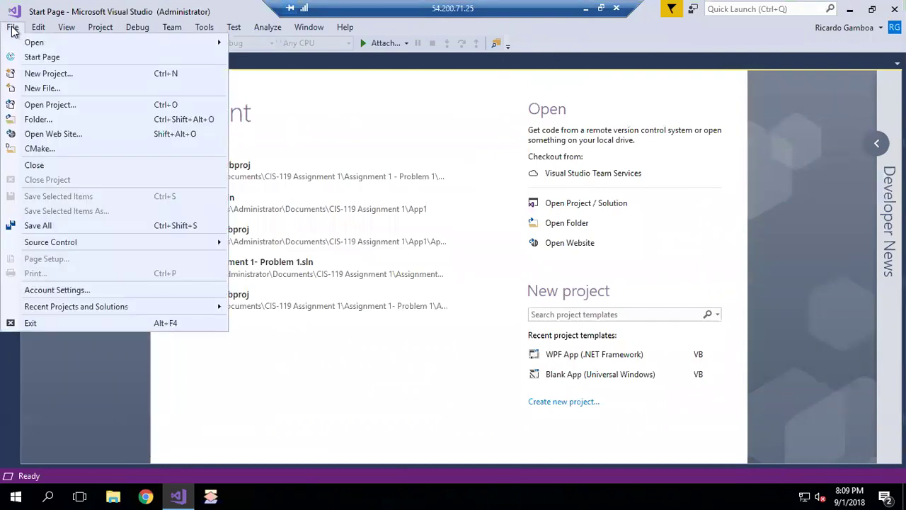
left_click(48, 75)
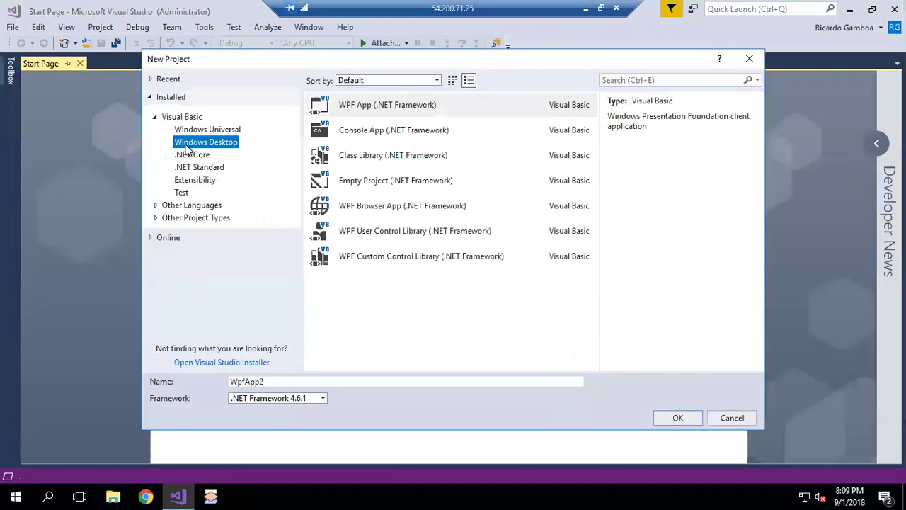
left_click(170, 120)
left_click(205, 142)
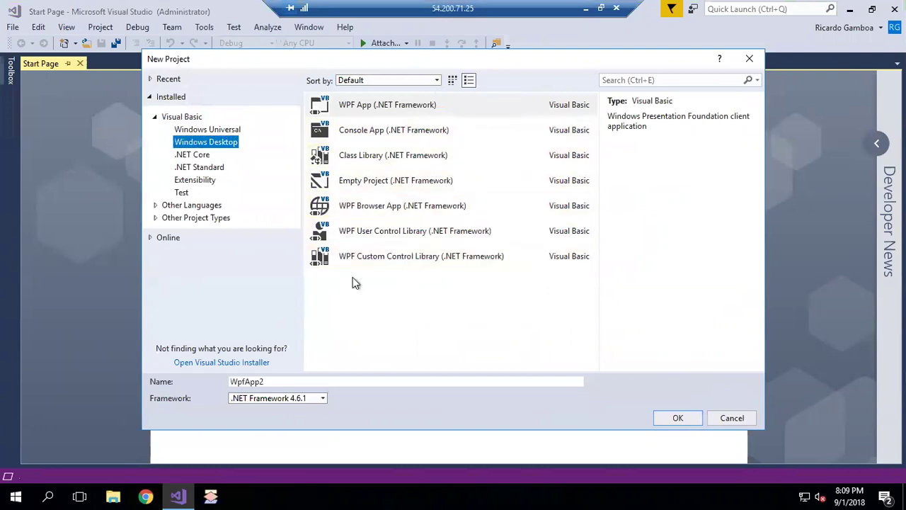
left_click(206, 365)
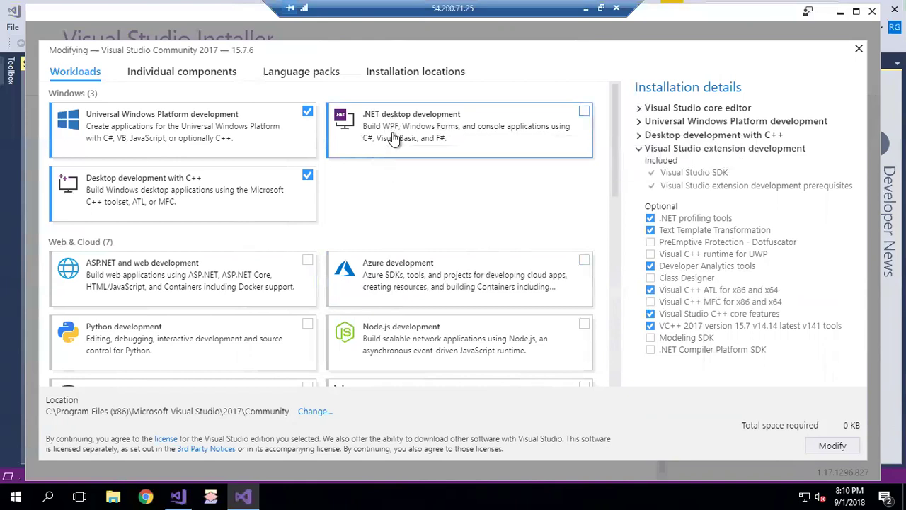
Add the .NET desktop development workload to Visual Studio Community 2017, allowing the installer to close the running processes.
left_click(583, 113)
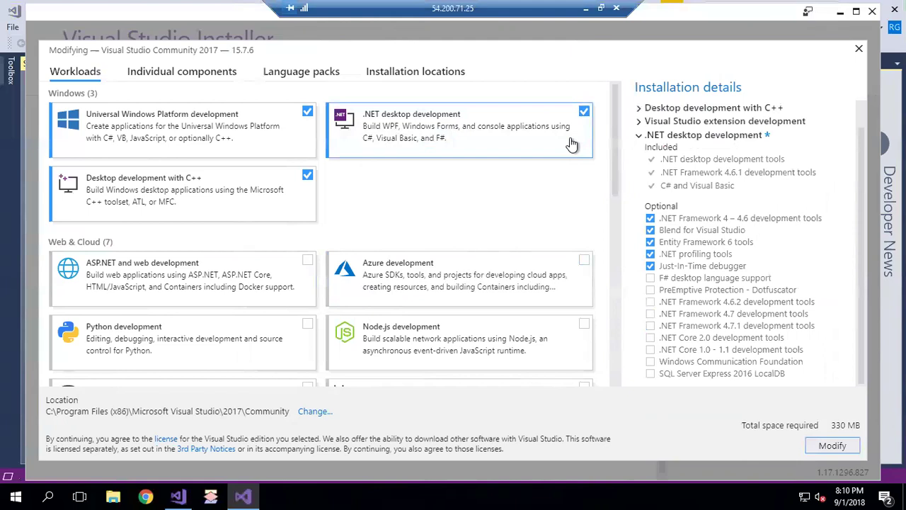
left_click(832, 444)
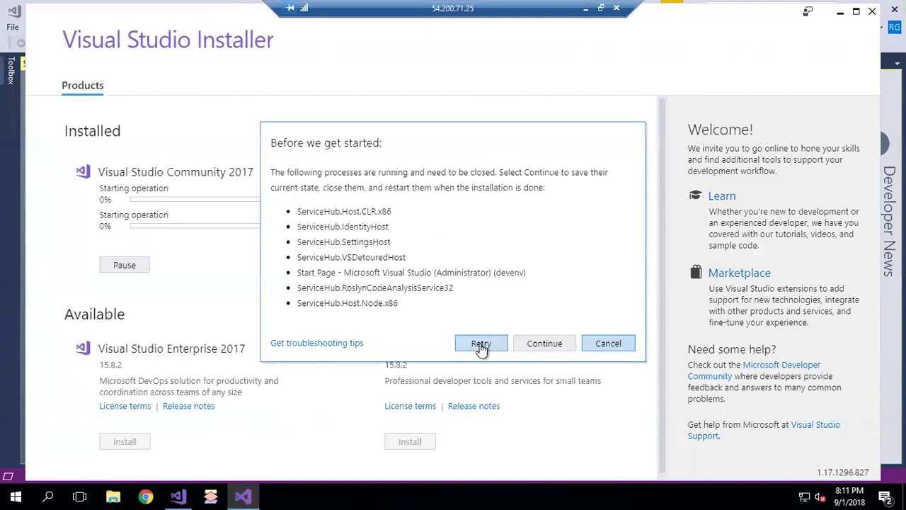
left_click(560, 351)
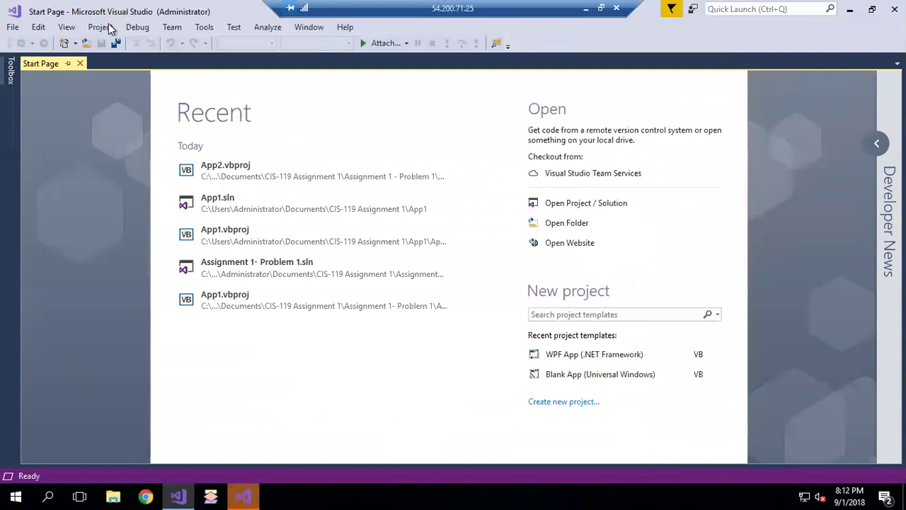
Start a new project and choose the Visual Basic Windows Desktop template Windows Forms App (.NET Framework).
left_click(13, 30)
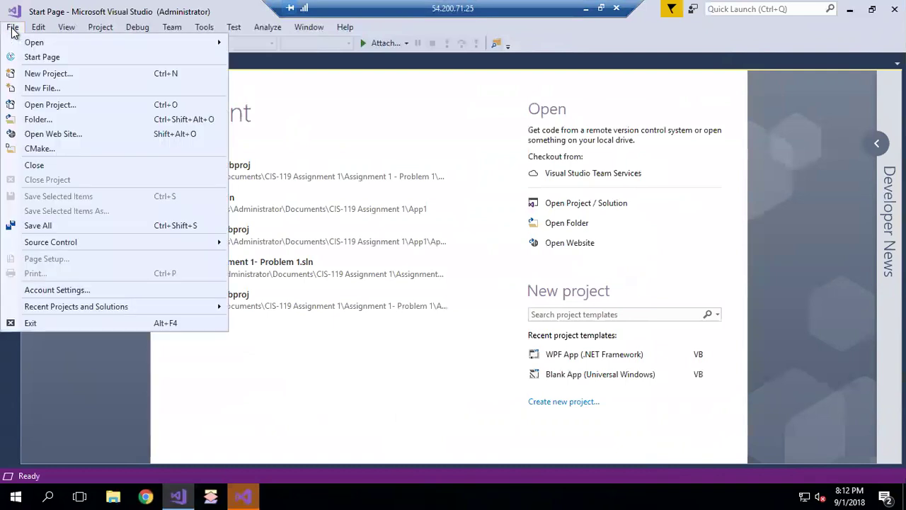
left_click(36, 75)
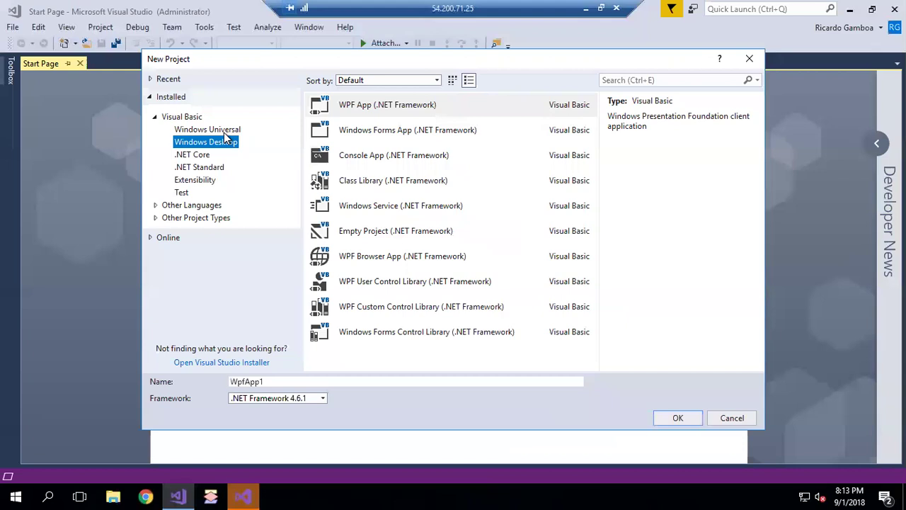
left_click(180, 117)
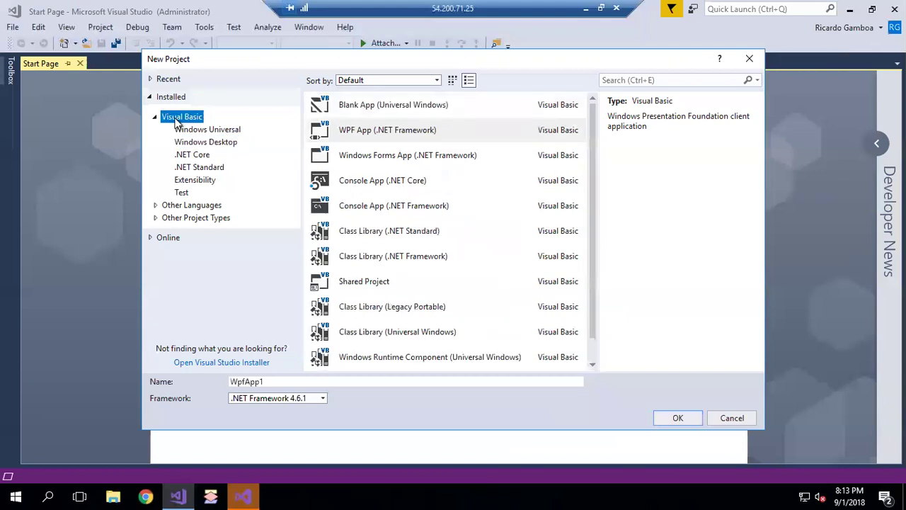
left_click(204, 142)
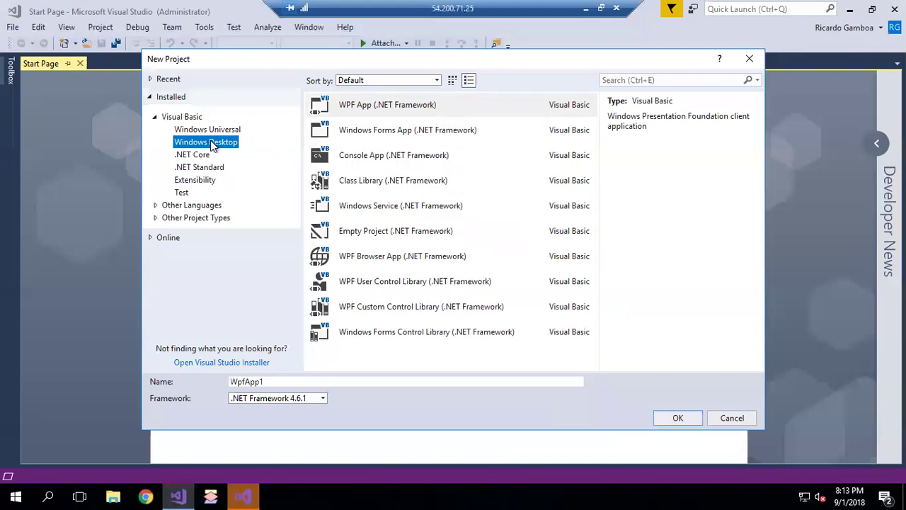
left_click(388, 131)
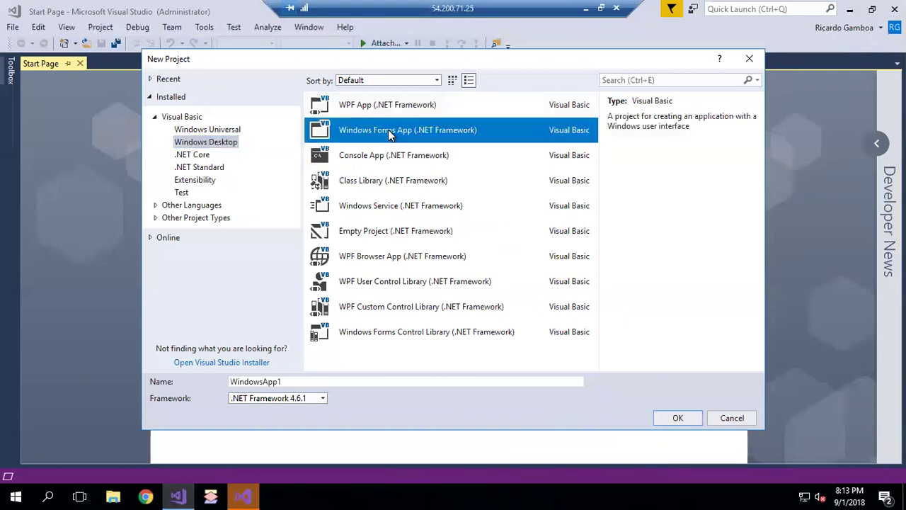
Name the project MyFirstVBProject and create it.
left_click(307, 378)
key("ctrl+a")
type("MyFirstVB")
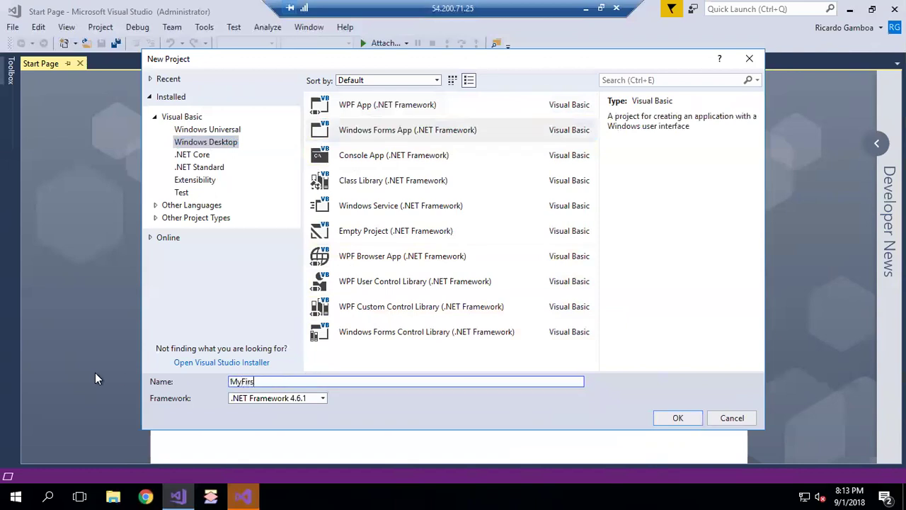
type("Project")
left_click(677, 418)
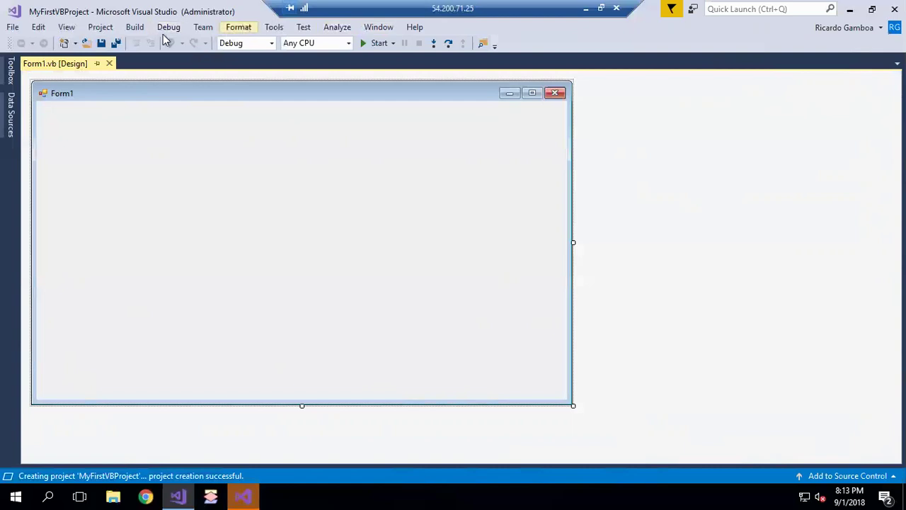
Show the Toolbox and dock it along the right edge of the workspace.
left_click(69, 29)
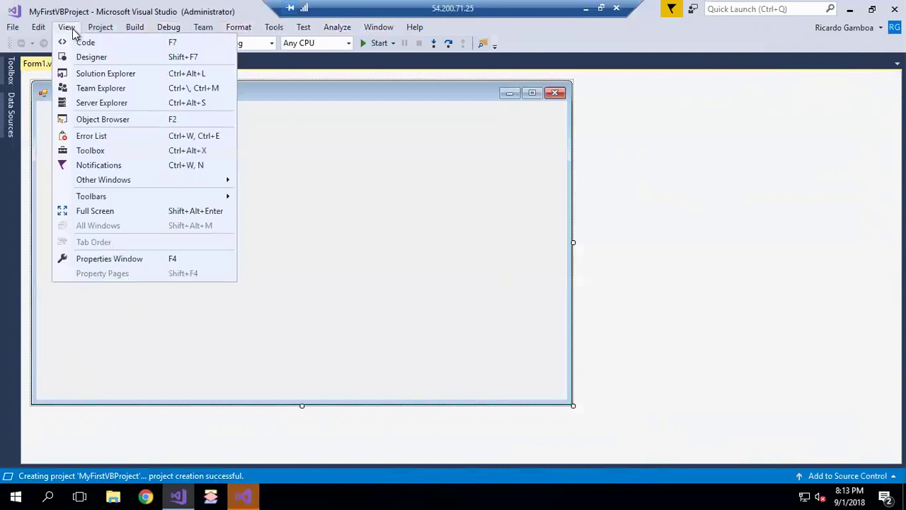
left_click(85, 151)
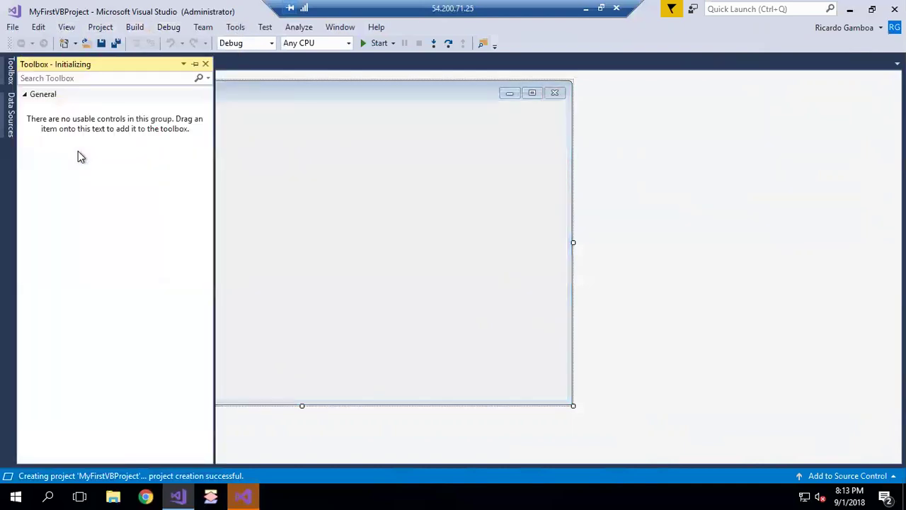
left_click_drag(88, 65, 886, 260)
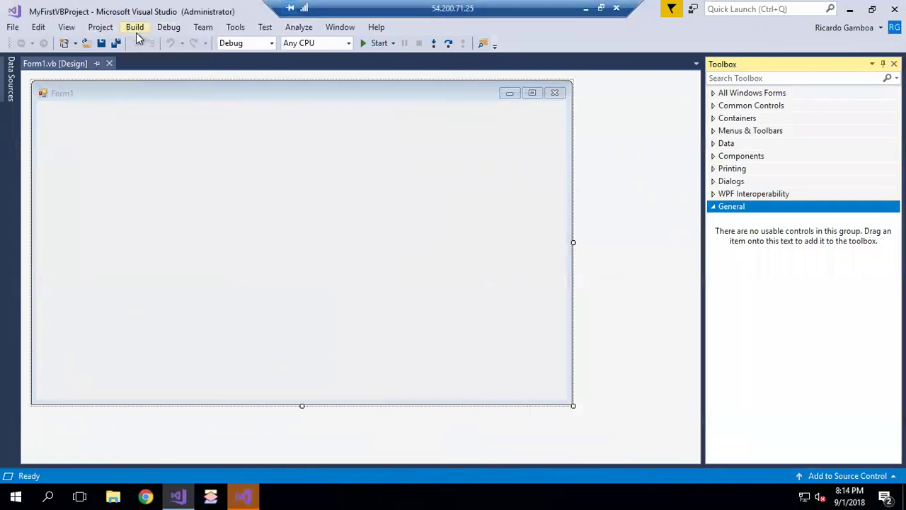
Show Solution Explorer docked on the outer side of the Toolbox, and narrow both so the whole form is visible.
left_click(68, 30)
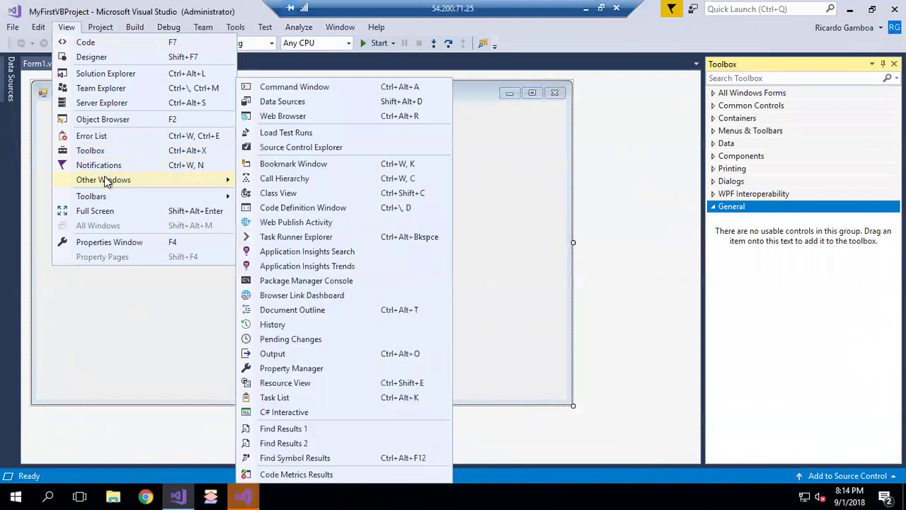
left_click(97, 73)
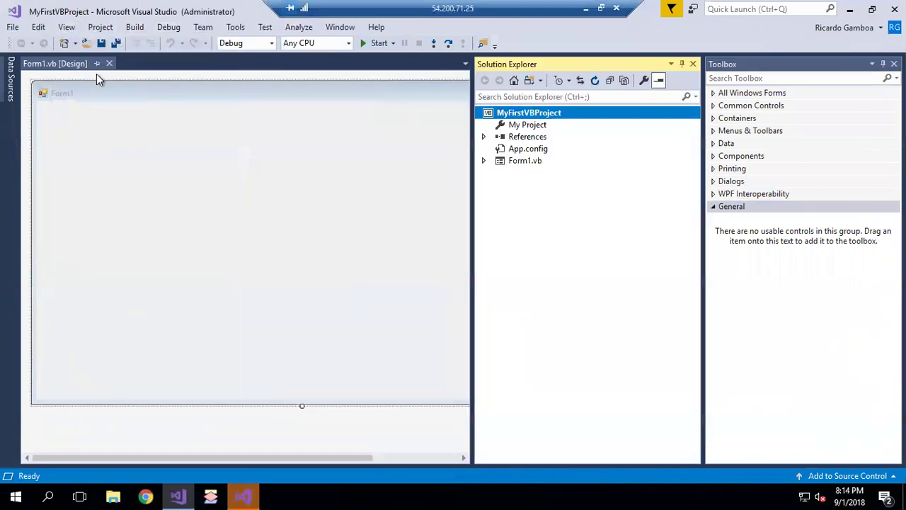
left_click_drag(551, 58, 831, 260)
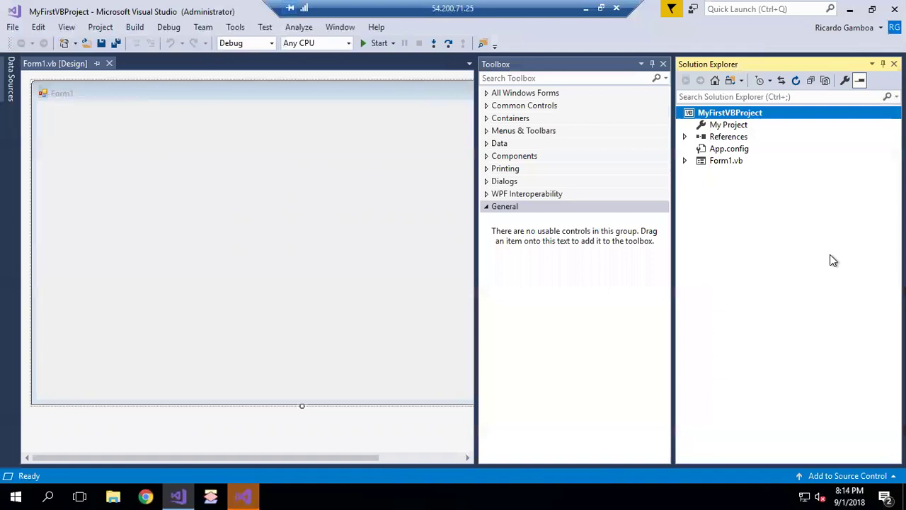
left_click_drag(673, 255, 770, 223)
left_click_drag(477, 212, 633, 244)
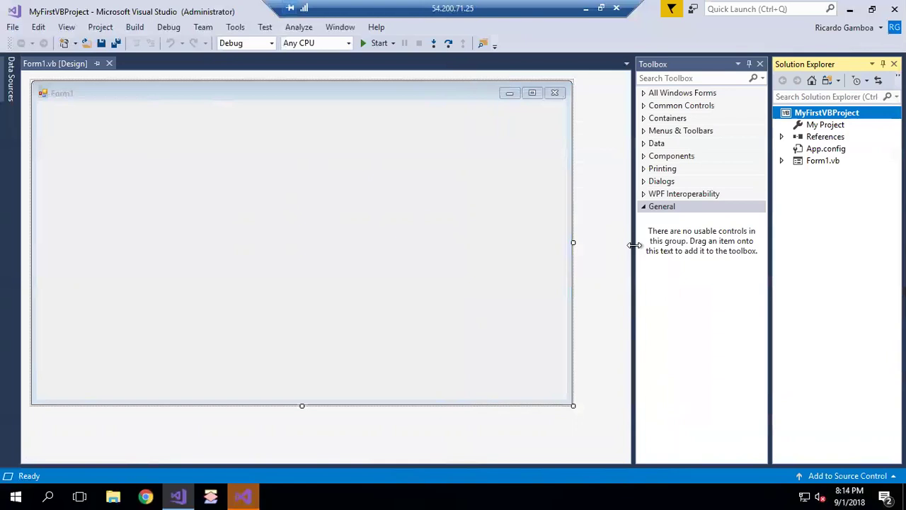
Add a Button from the common controls to Form1 and place it in the lower middle of the form.
left_click(643, 106)
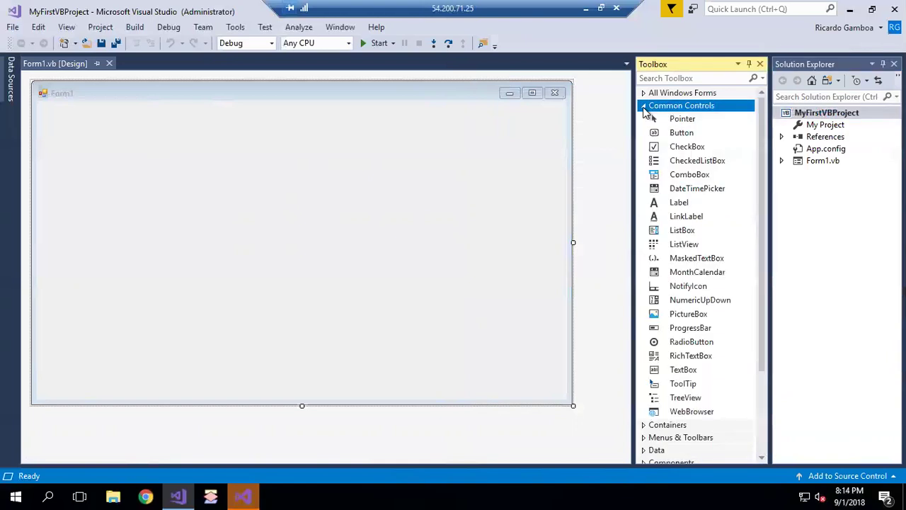
double_click(681, 133)
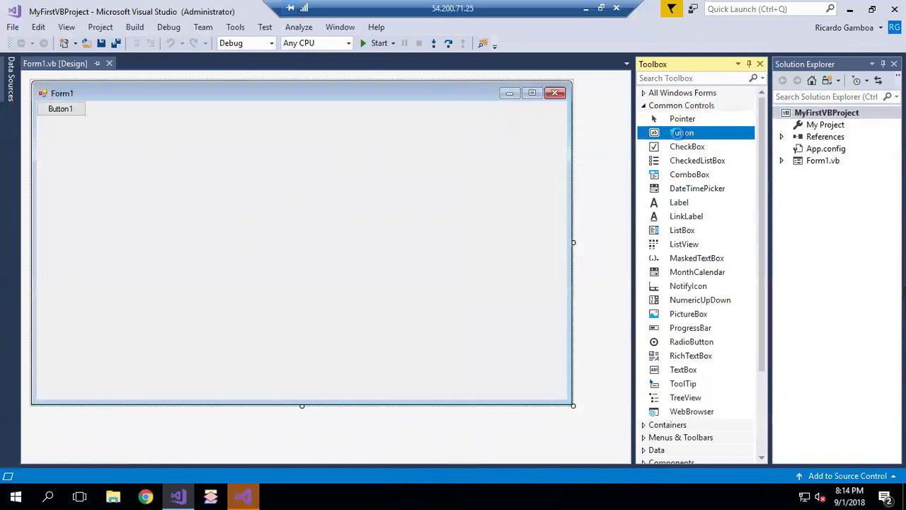
left_click_drag(60, 109, 286, 293)
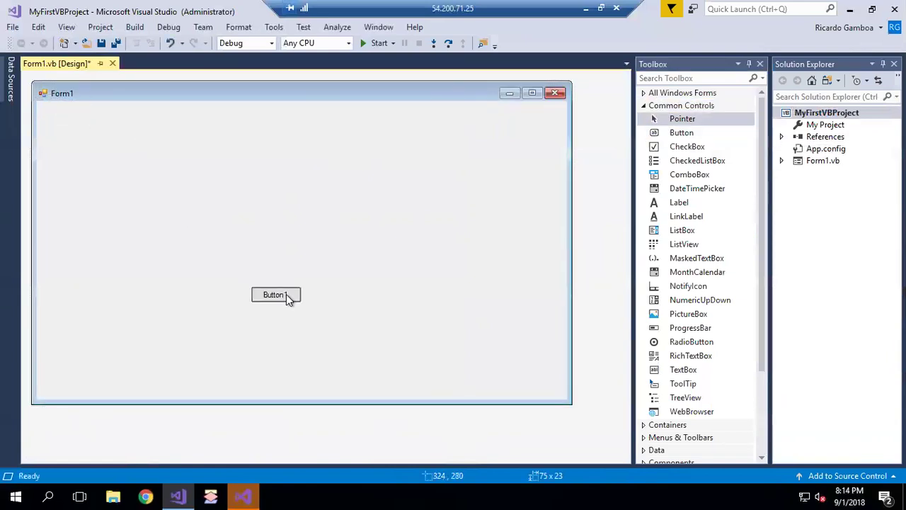
Place a Label in the upper left area of the form and a TextBox to its right at the same height.
left_click(681, 202)
left_click_drag(130, 157, 134, 167)
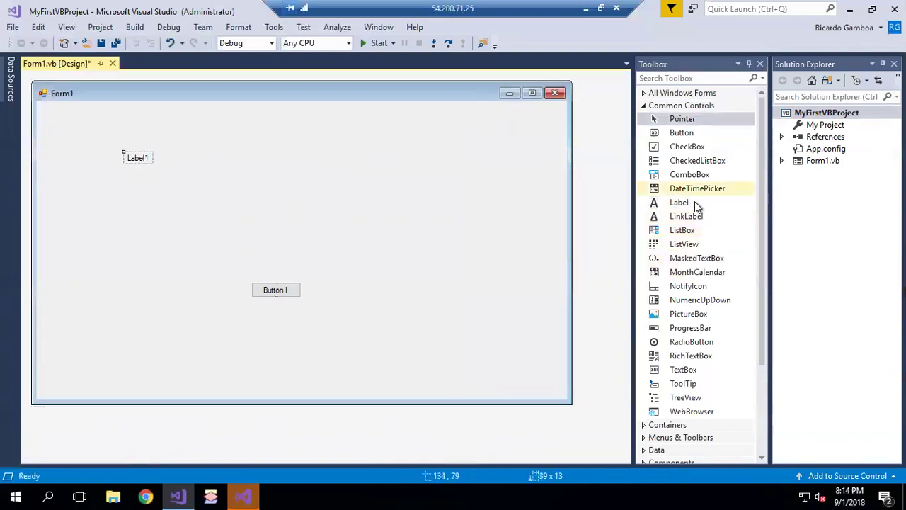
left_click(683, 370)
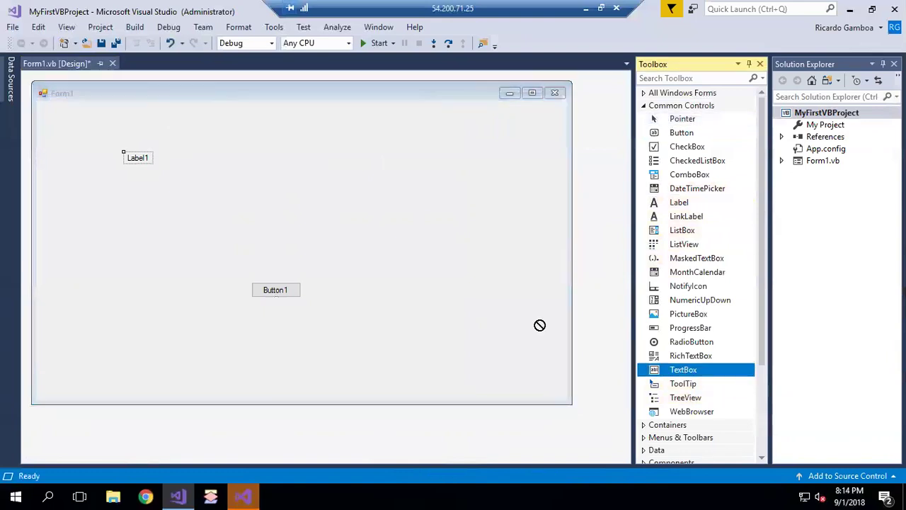
mouse_move(233, 154)
left_mouse_down()
mouse_move(249, 163)
mouse_move(223, 162)
left_mouse_up()
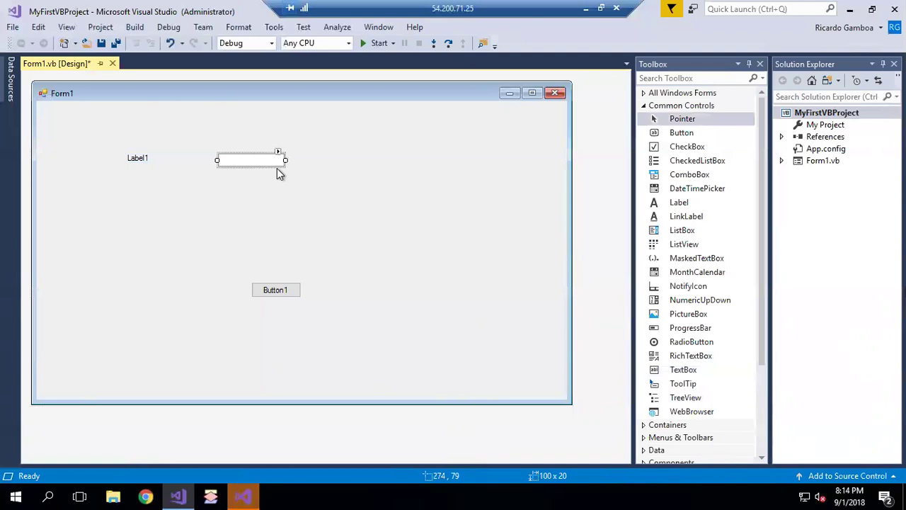
Create the Click event handler for Button1 in the form's code.
left_click(275, 290)
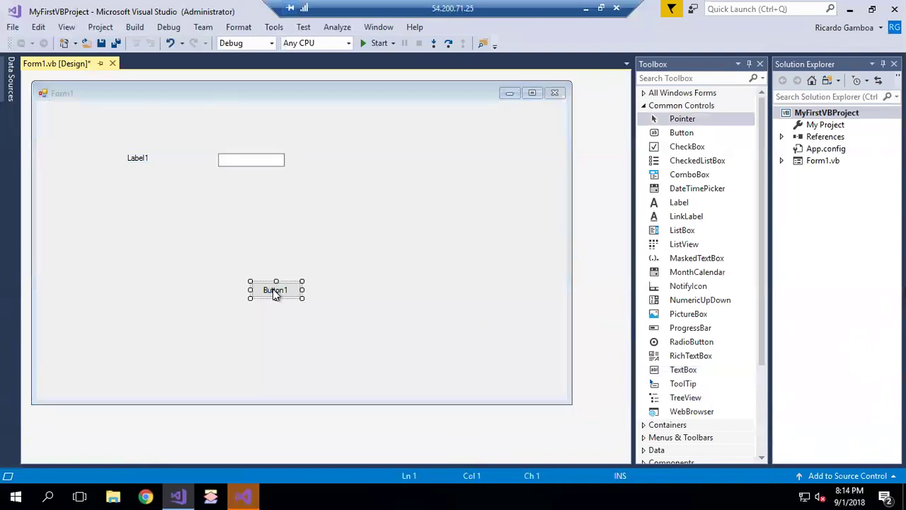
double_click(275, 289)
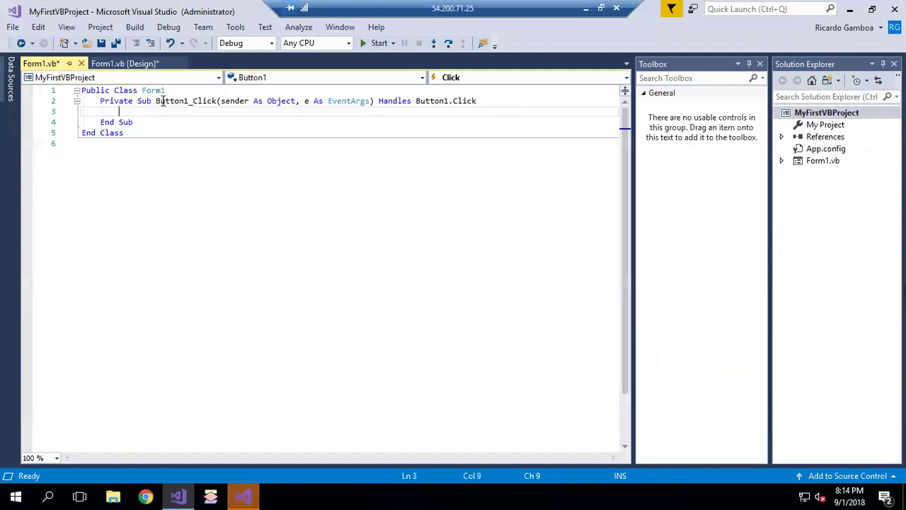